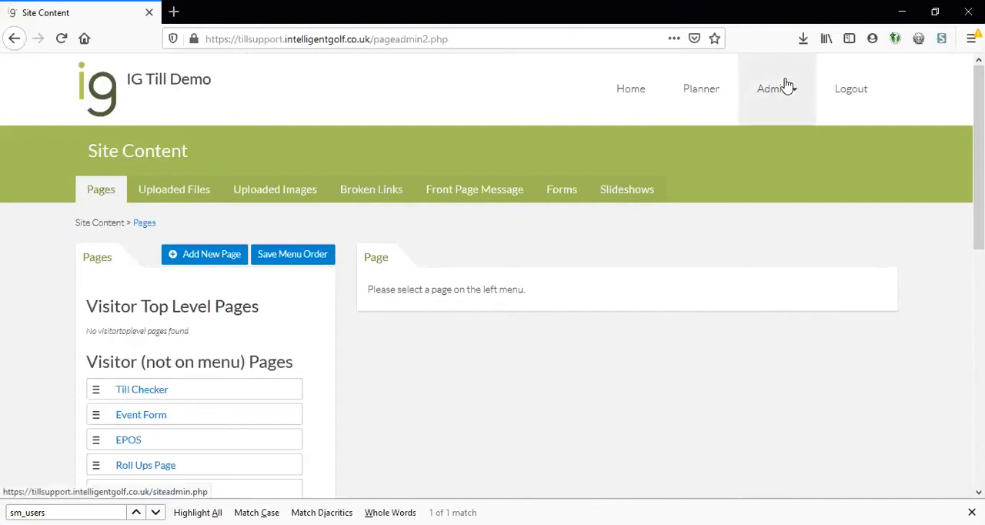
- Open the content editor for the visitor page listed directly above Live COomps
mouse_move(788, 87)
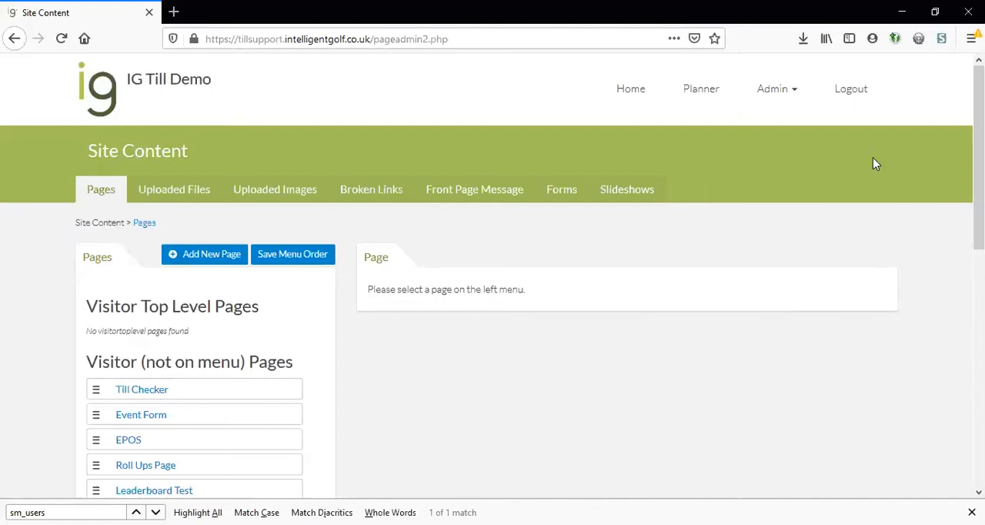
scroll(979, 192, "down", 2)
scroll(442, 252, "down", 2)
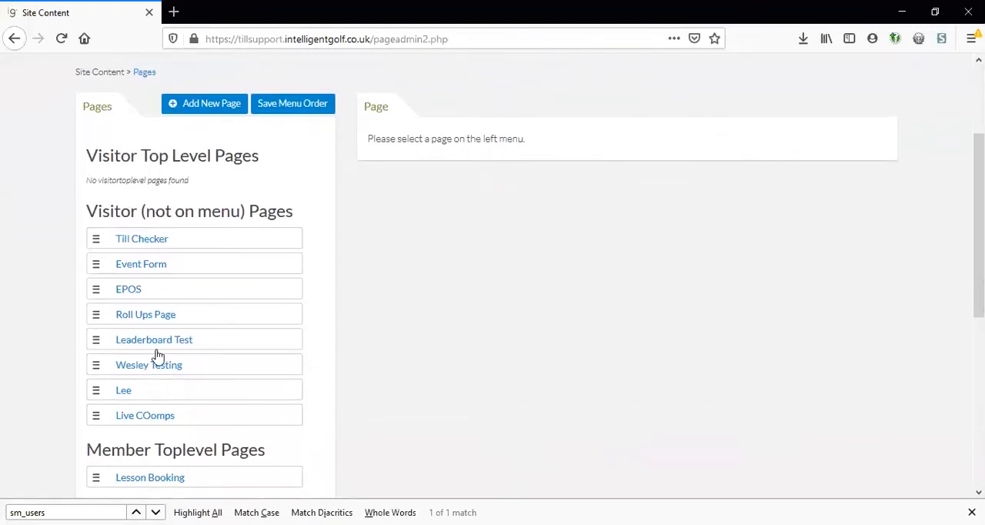
left_click(121, 392)
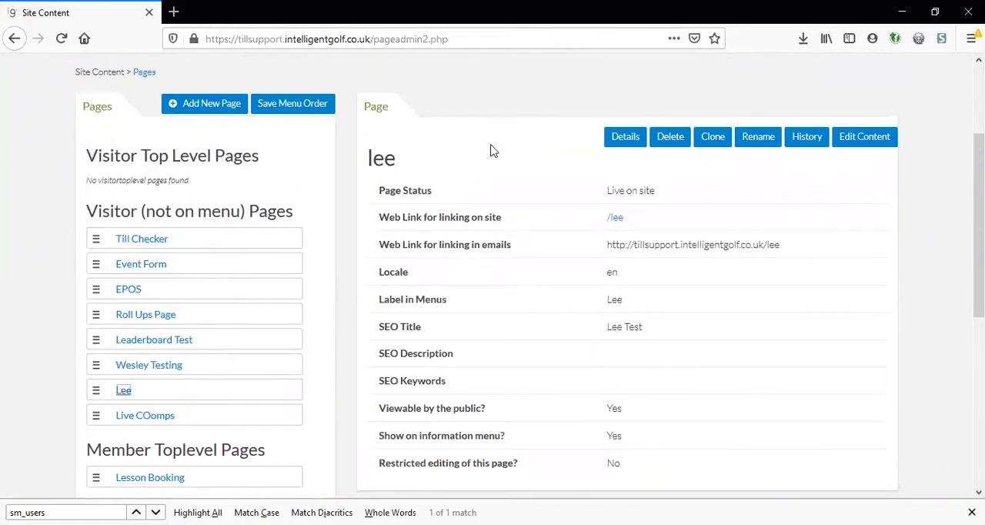
left_click(874, 141)
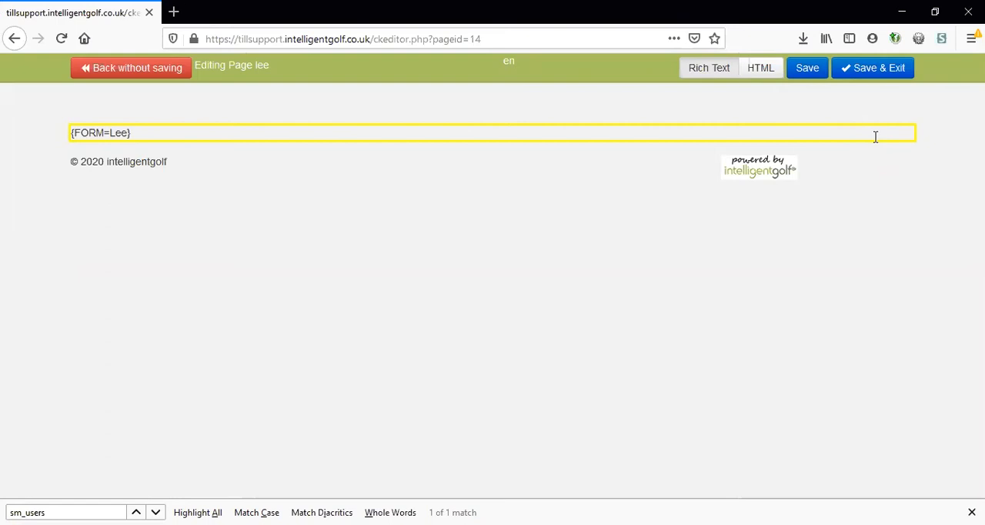
- Delete the existing form placeholder text from the page's content area
left_click(875, 136)
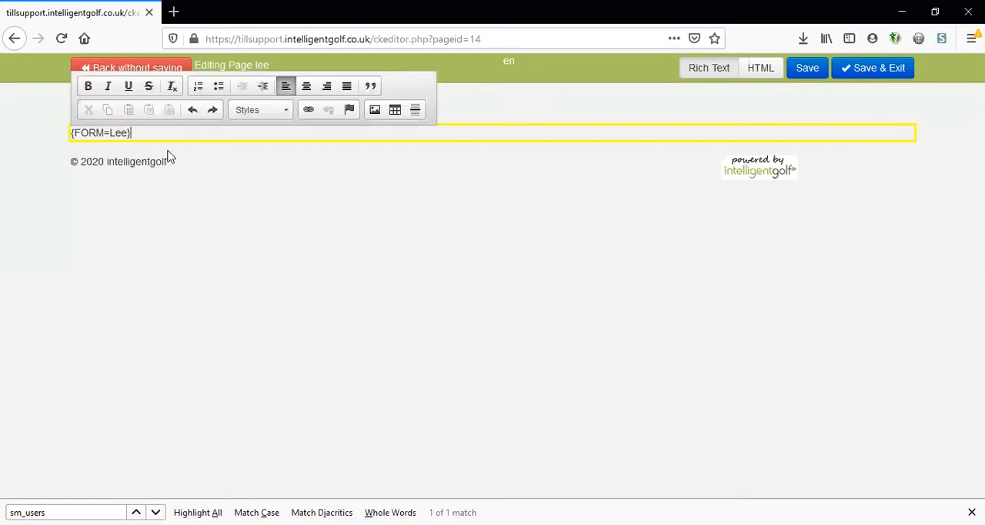
left_click_drag(132, 133, 73, 134)
key("Delete")
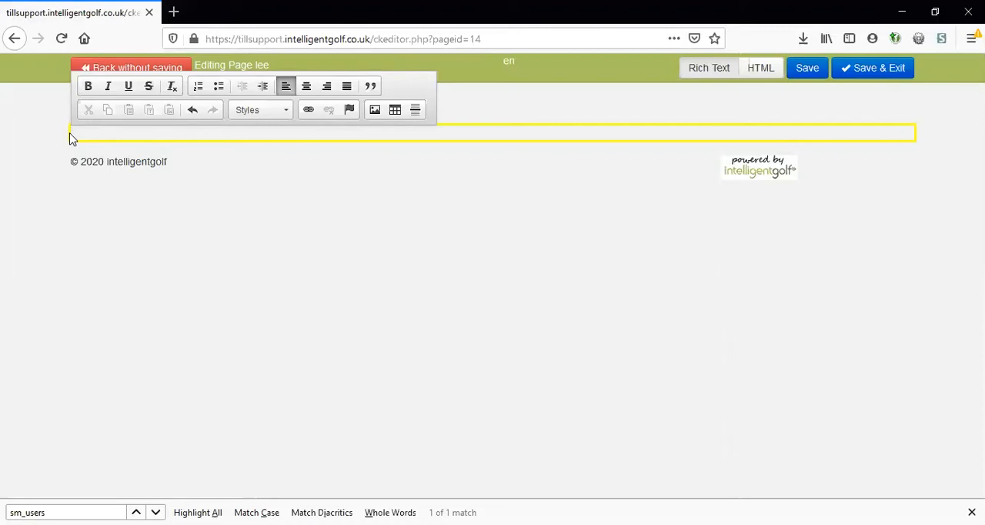
- Enter "Title Page" in the empty content area and format it as Heading 1
type("Title Page")
left_click_drag(121, 132, 71, 132)
left_click(267, 111)
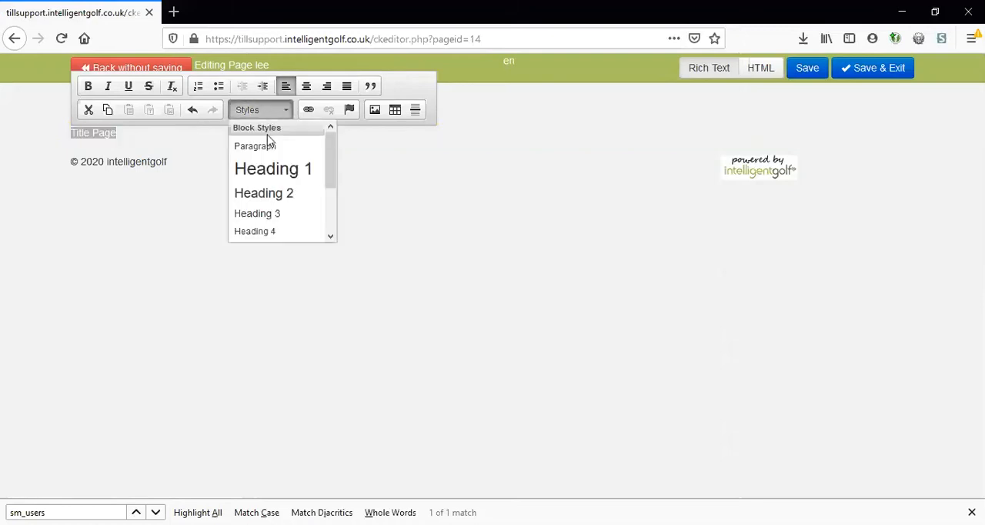
left_click(271, 167)
left_click(279, 147)
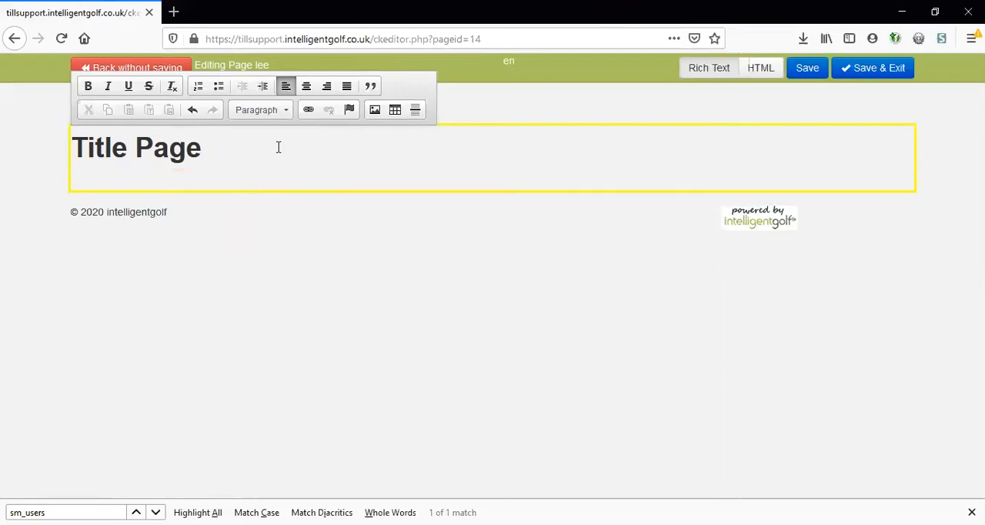
- Insert the server image hesketh-email-header.jpg on a new line below the title
key("Return")
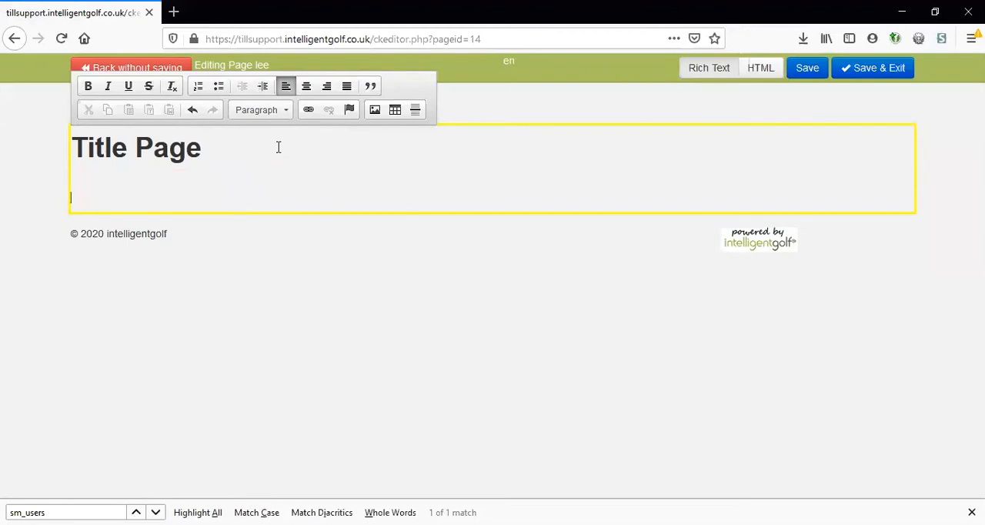
left_click(377, 115)
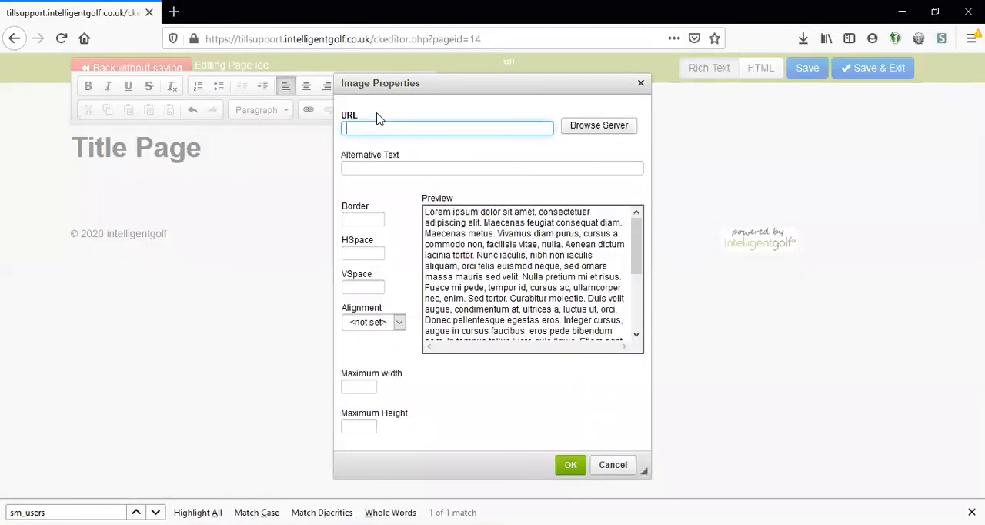
left_click(577, 127)
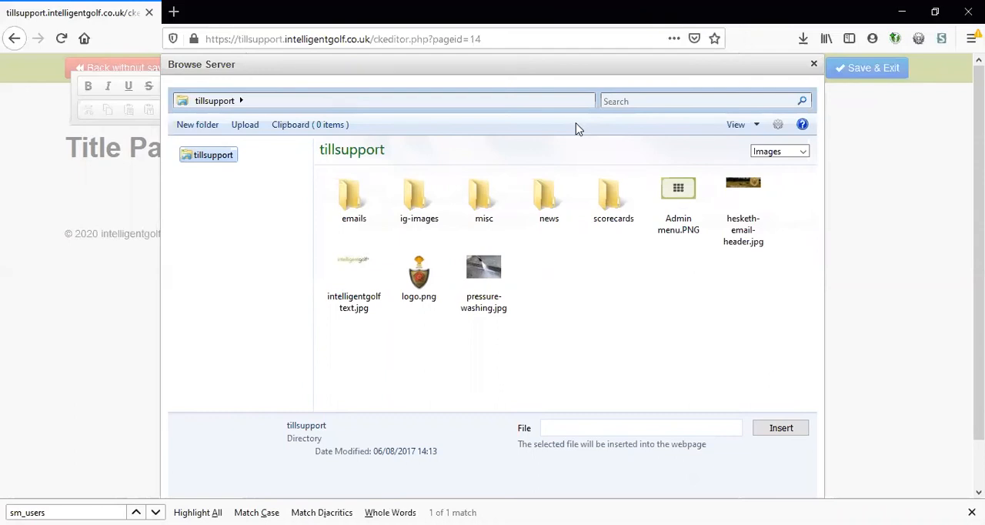
double_click(733, 202)
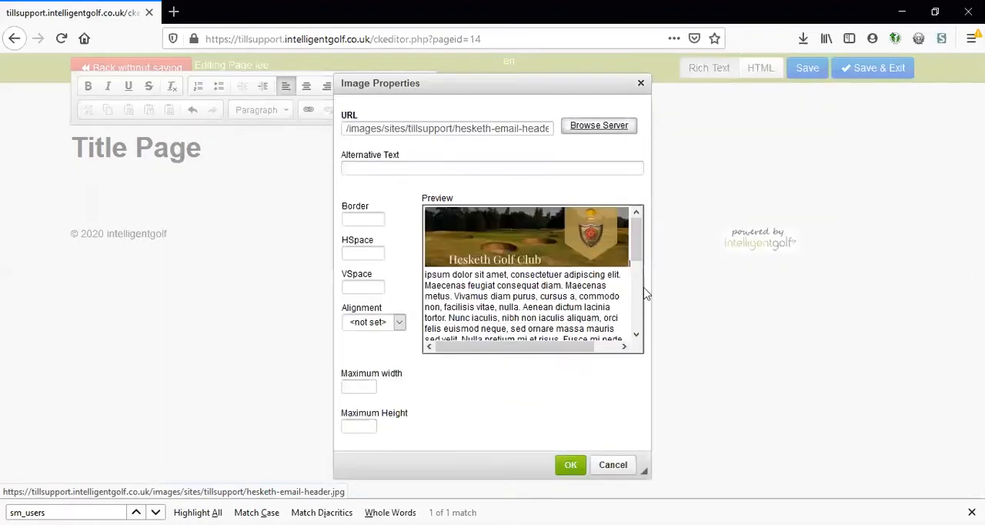
left_click(568, 466)
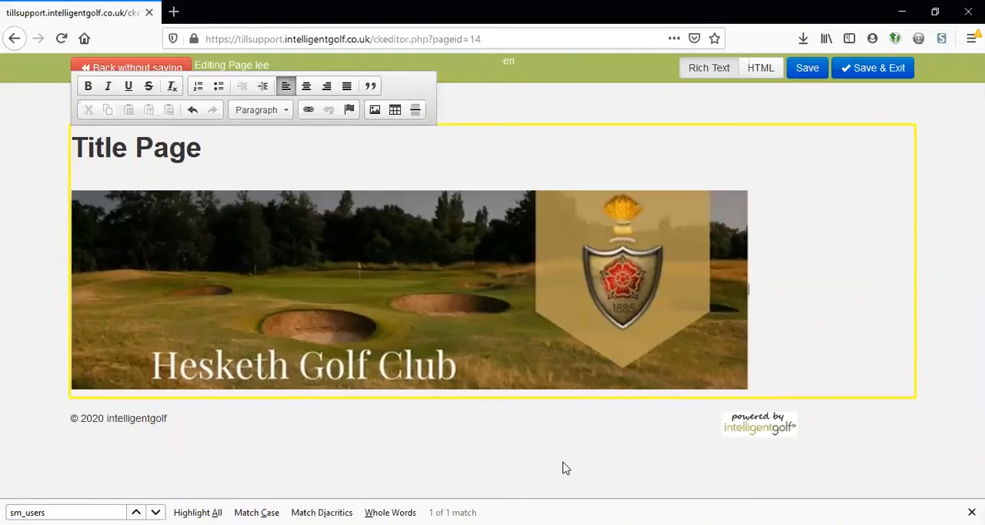
left_click(597, 375)
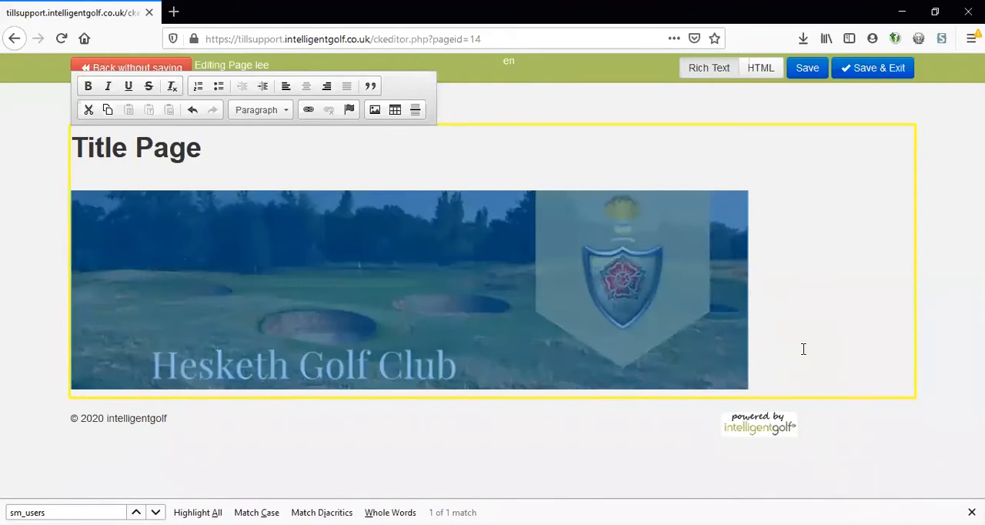
left_click(803, 348)
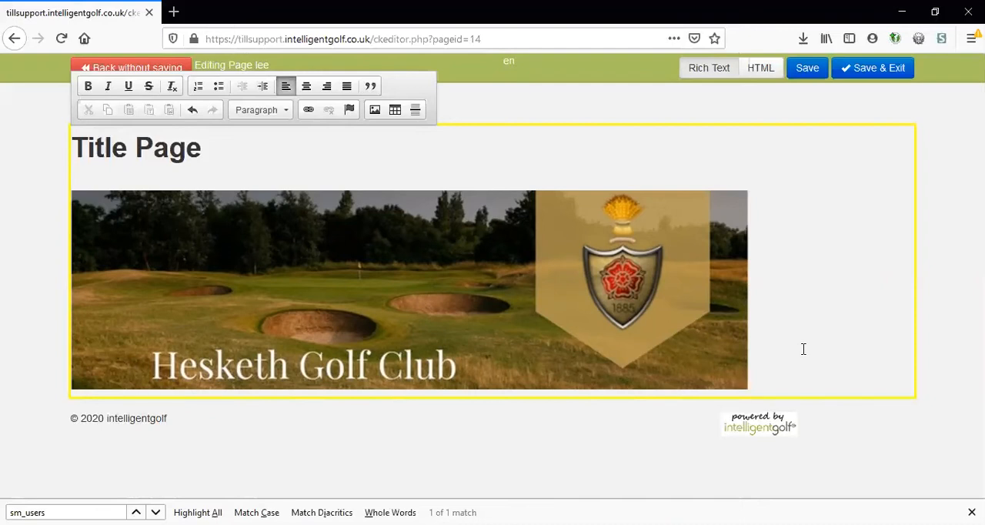
- Set the banner image's maximum width to 500 in its image properties
right_click(561, 310)
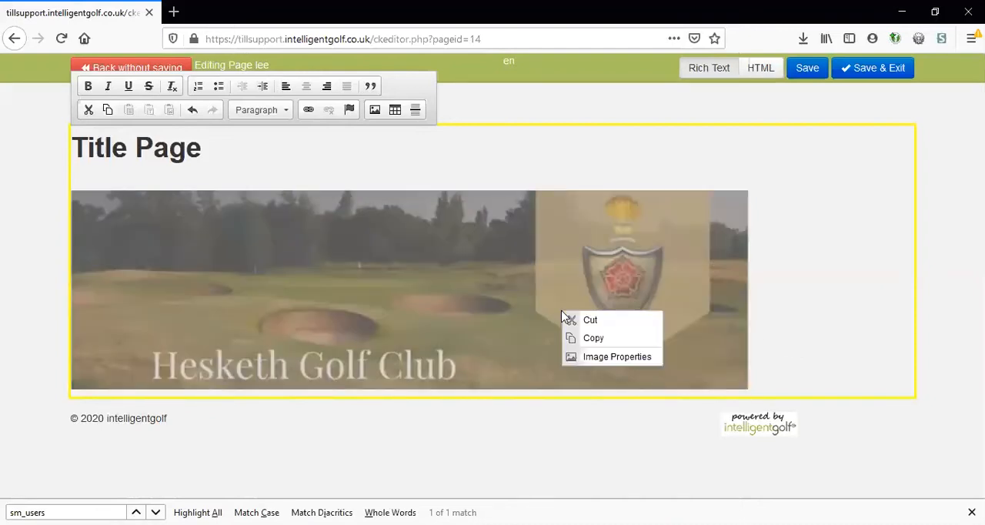
left_click(588, 358)
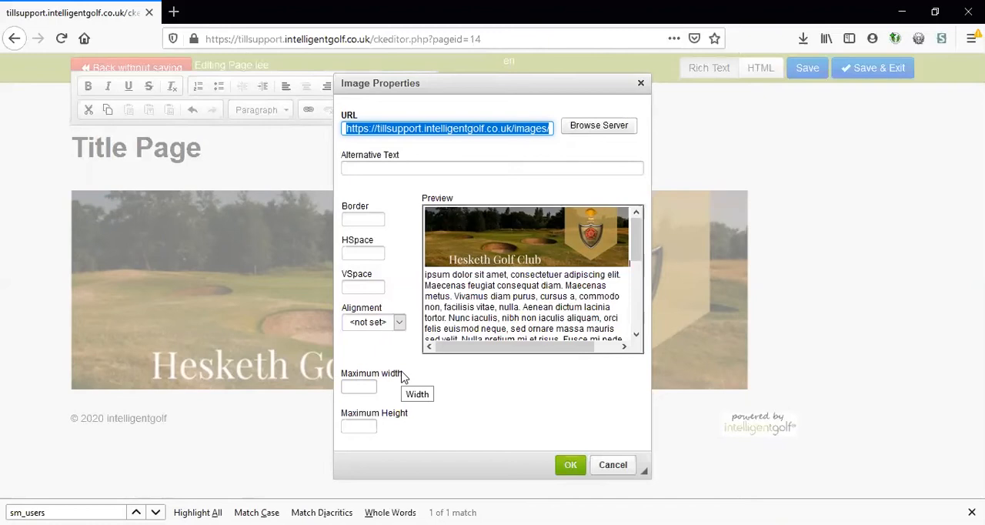
left_click(362, 387)
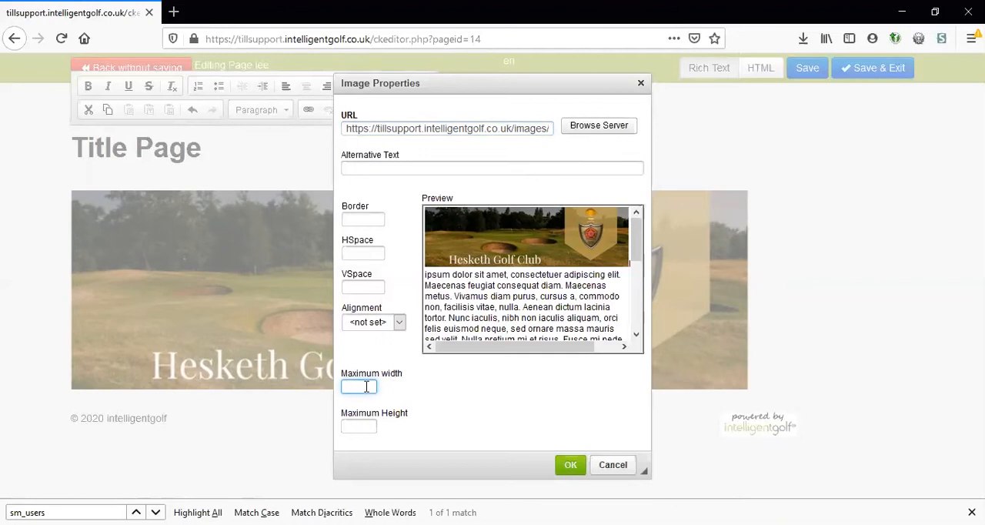
type("500")
left_click(569, 467)
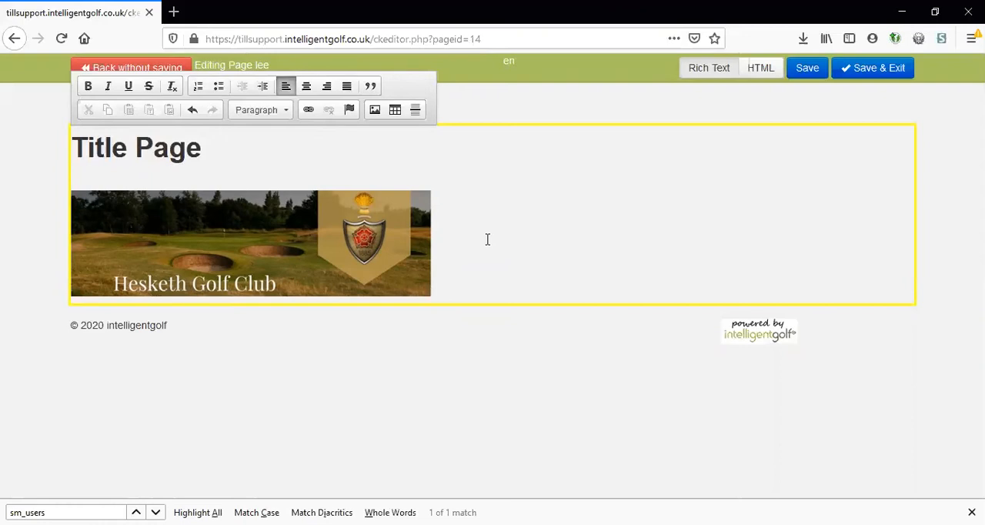
- Add the line "THis is some text" below the banner image and "This is some more text" directly after the image
key("Return")
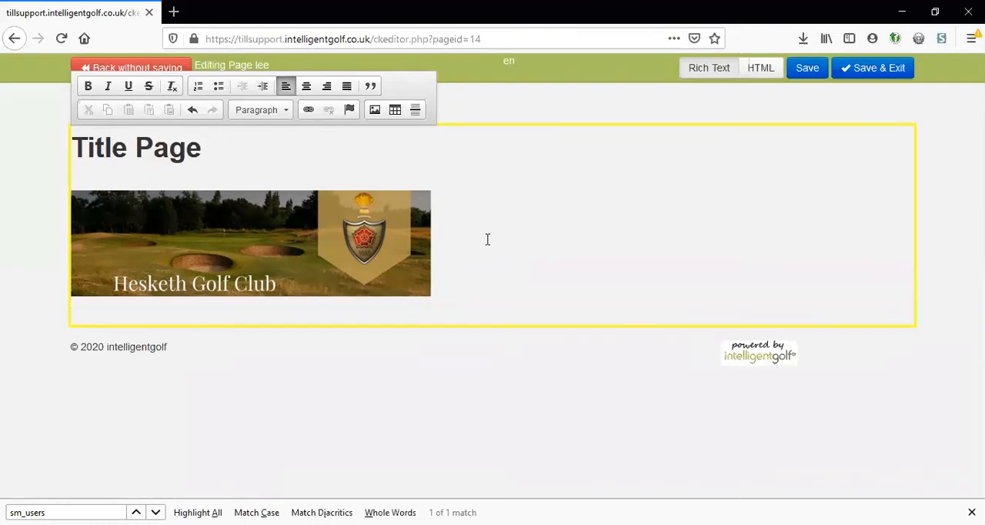
type("THis is some text")
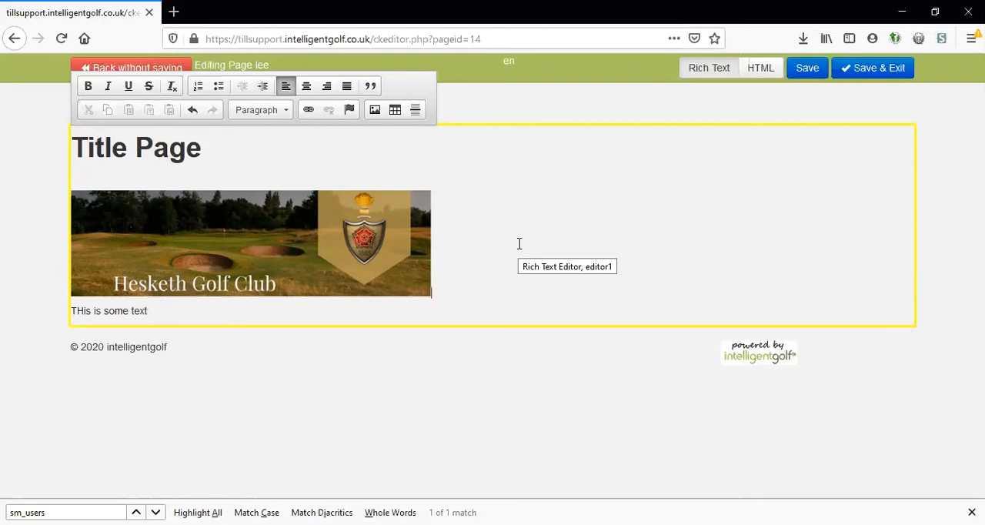
type("This is some more text")
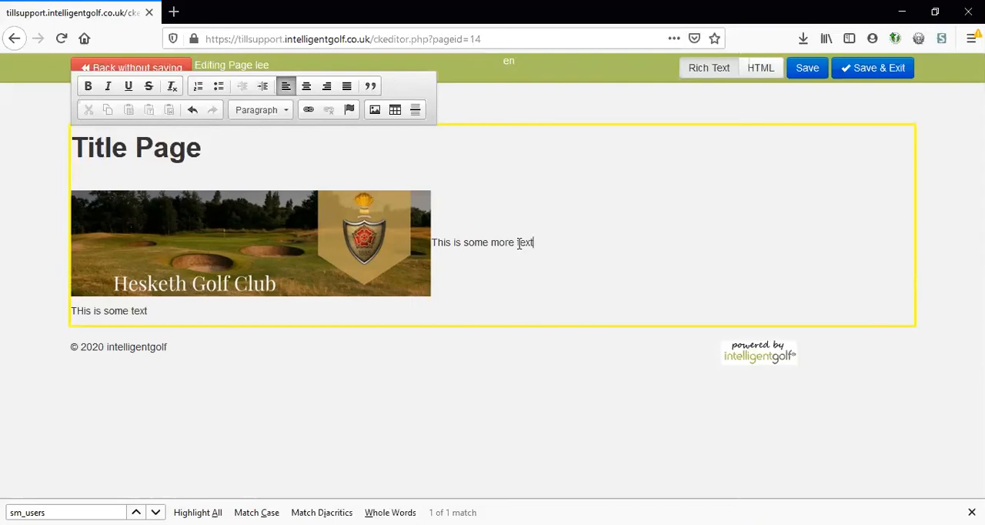
key("Return")
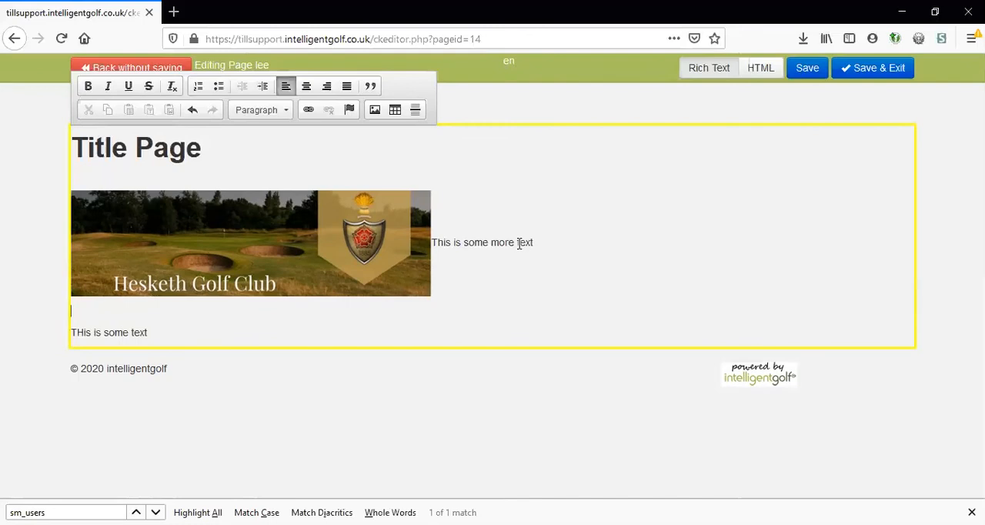
key("BackSpace")
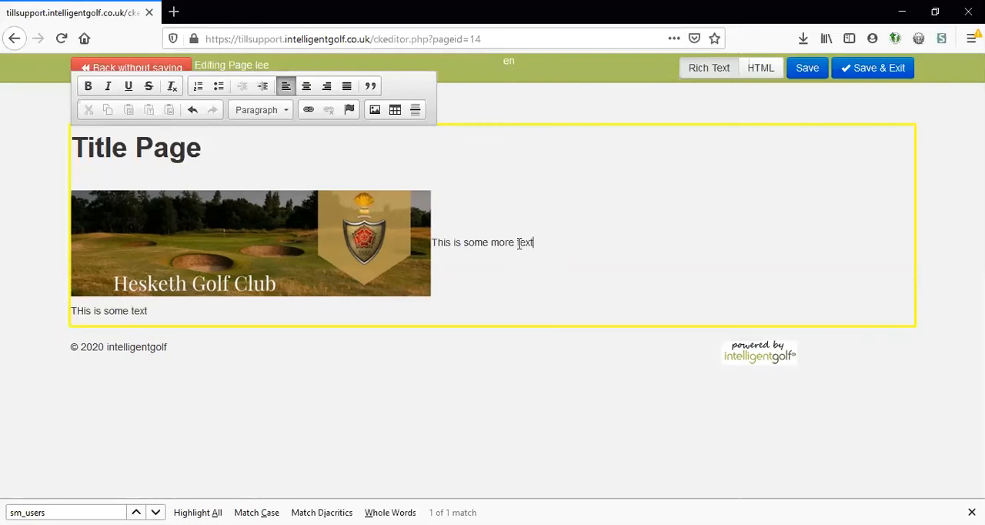
- Align the banner image left and add the line "THis is some text next to the image" below the existing text
left_click(255, 254)
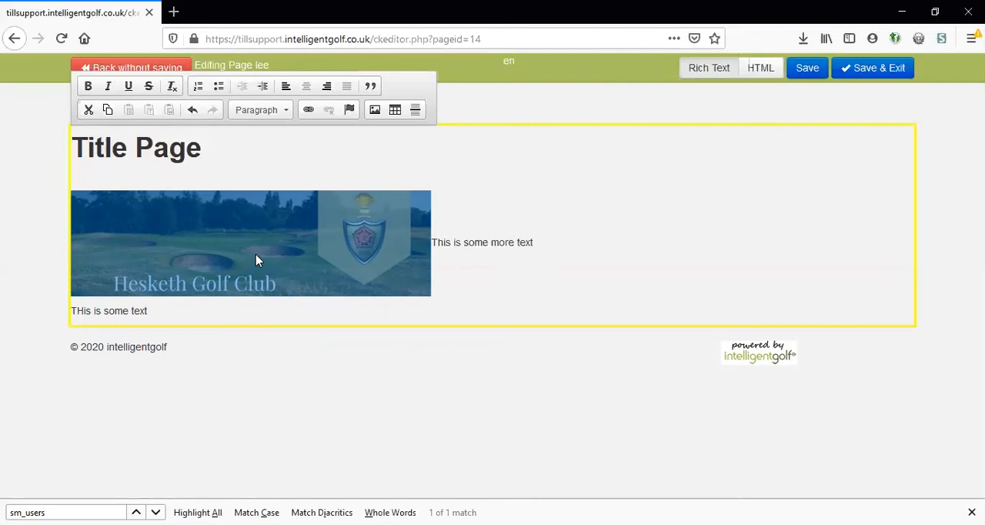
left_click(285, 91)
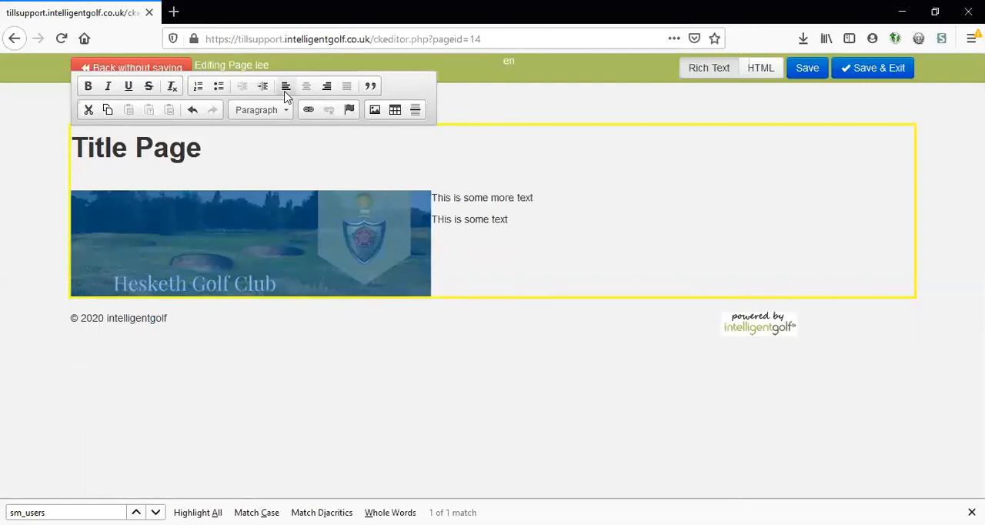
left_click(518, 221)
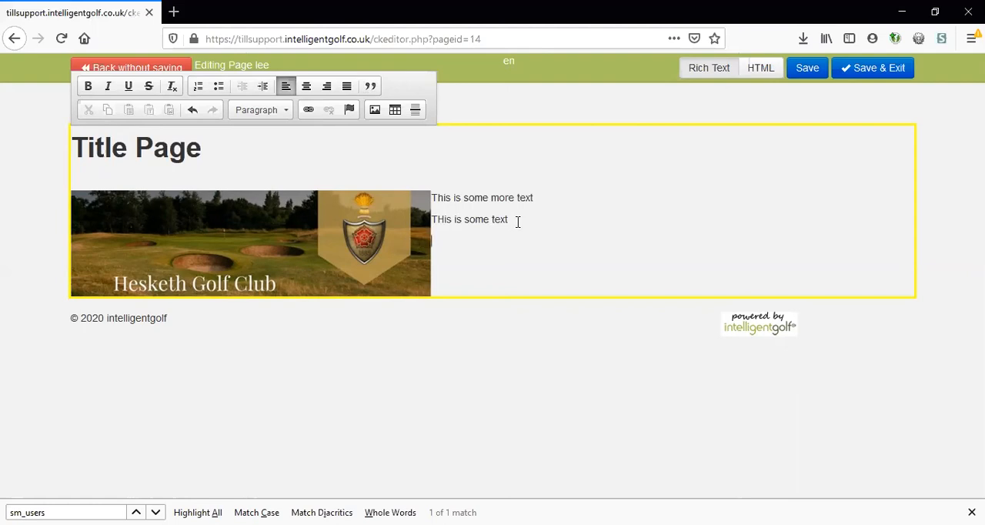
type("THis is some text next to the image")
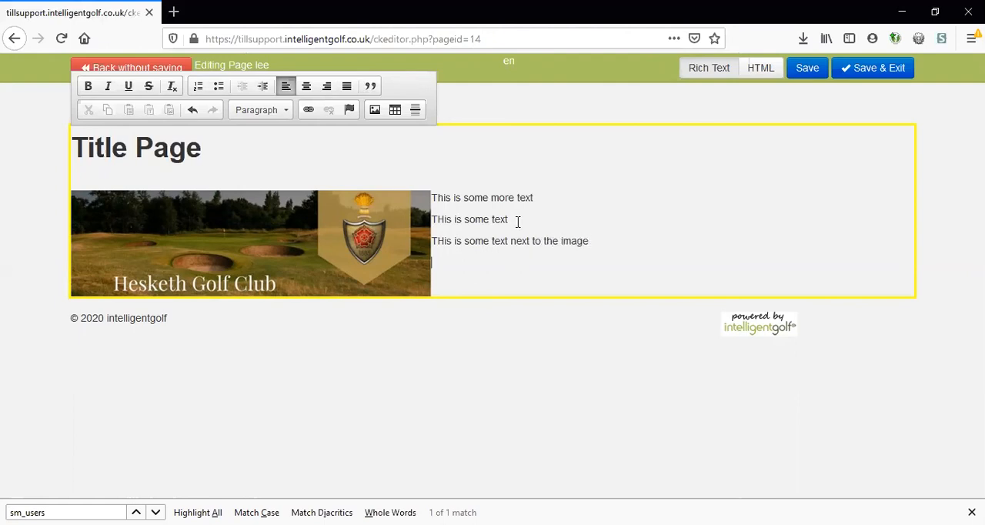
- Add two more lines beside the image, "This is another example" and "THis is another example"
type("This is another example")
key("Return")
type("THis is another example")
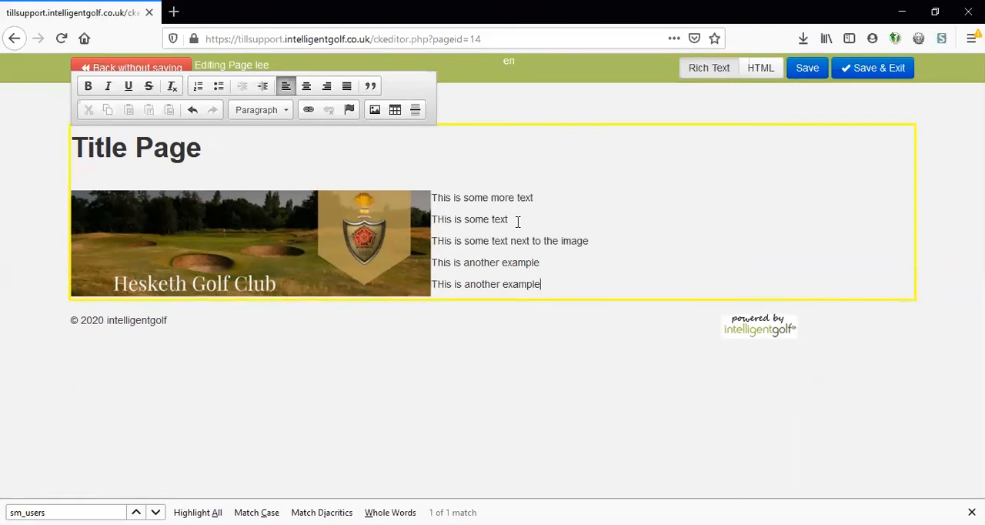
- Add the line "This text is underneath the image" after the last example line
key("Return")
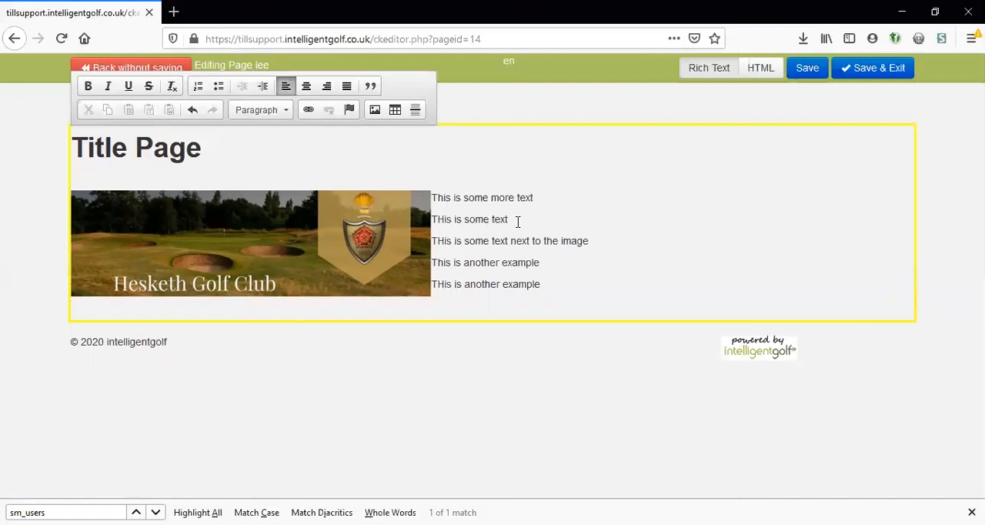
type("This text is underneath the image")
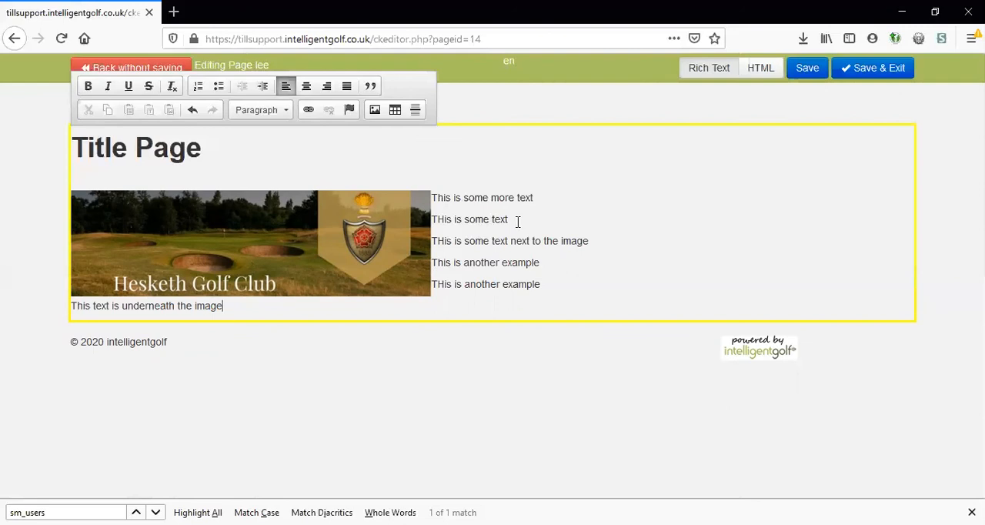
- Align the banner image to the right of the text
left_click(420, 218)
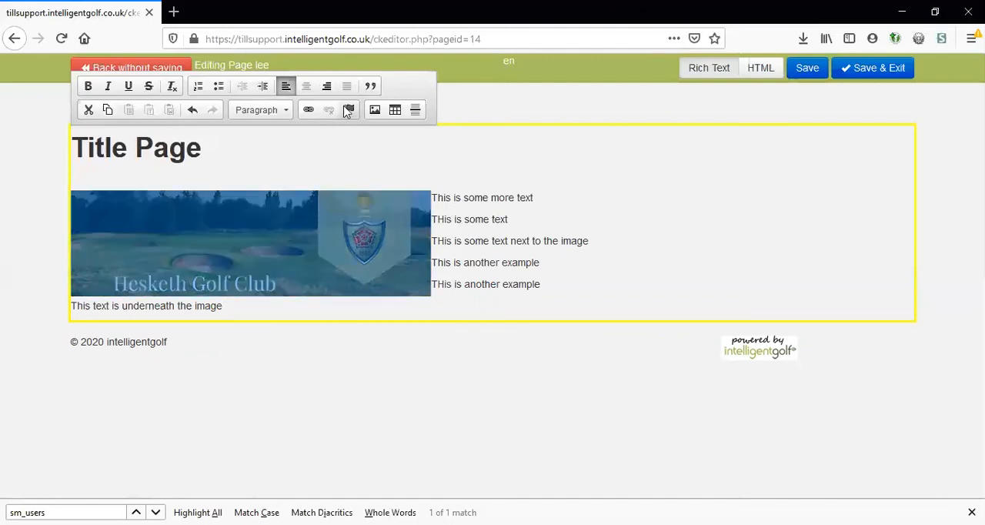
left_click(326, 88)
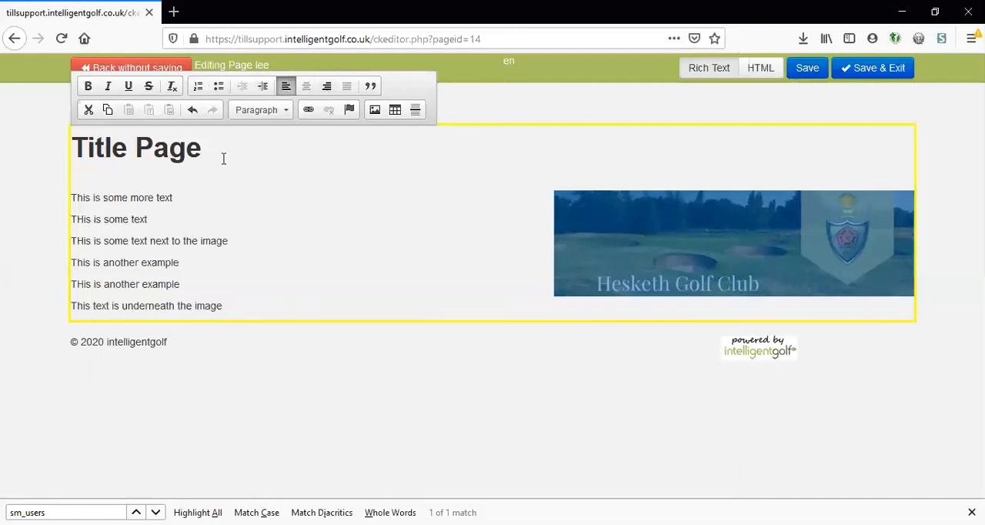
- Extend the line "This is some more text" with random filler characters until it wraps before the image
left_click(195, 194)
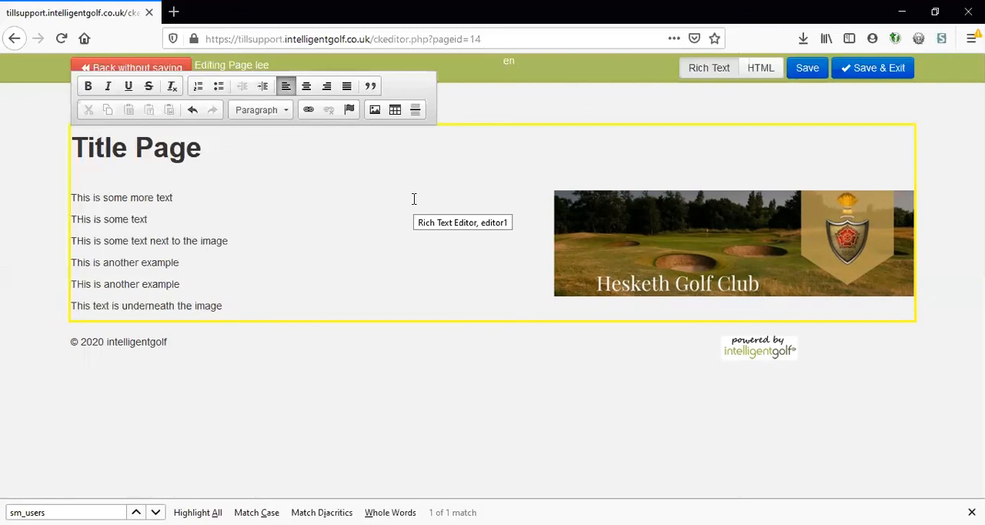
type("sfnsisdkfldsfkdsnfkls")
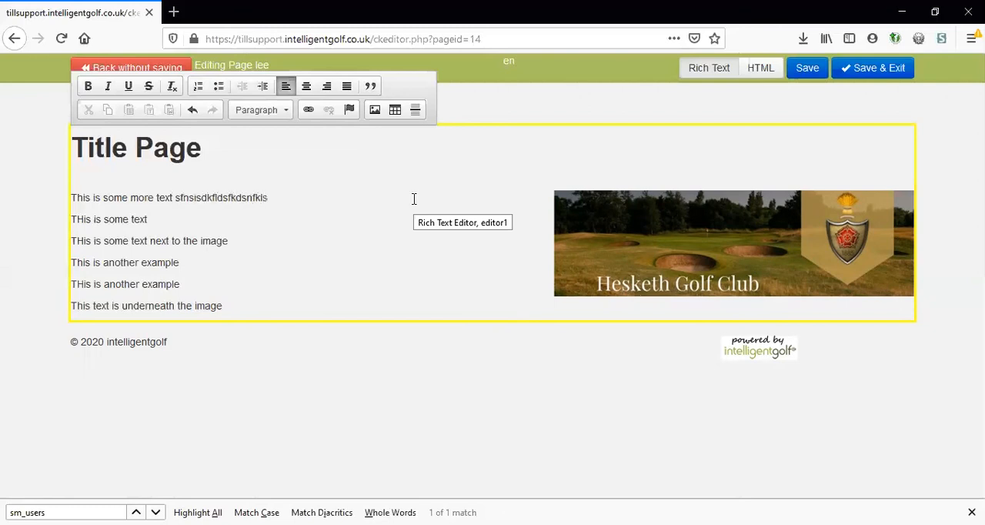
type("klfskfldsnfklsksflnsdklnklfsdsffksdklvsdmkldskls")
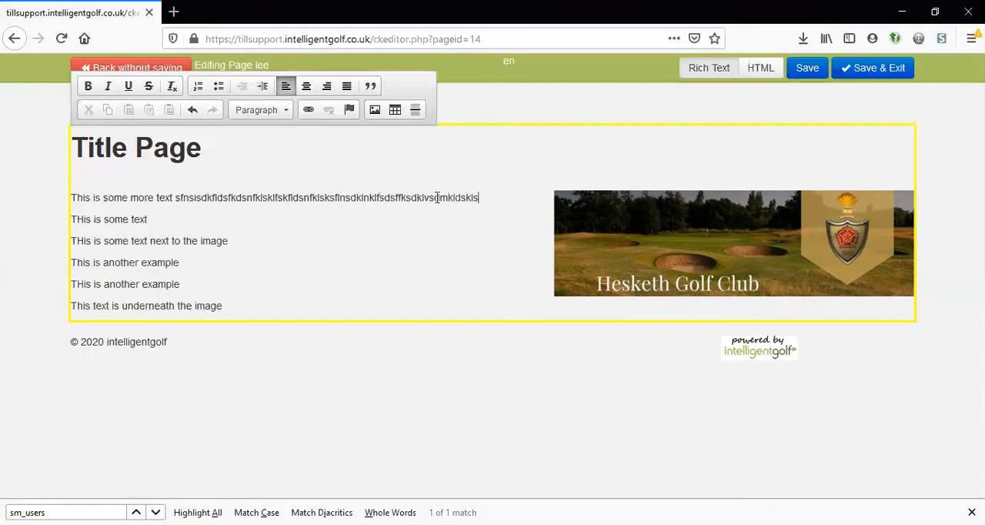
type("sdsdfssdfsdfsdfsd")
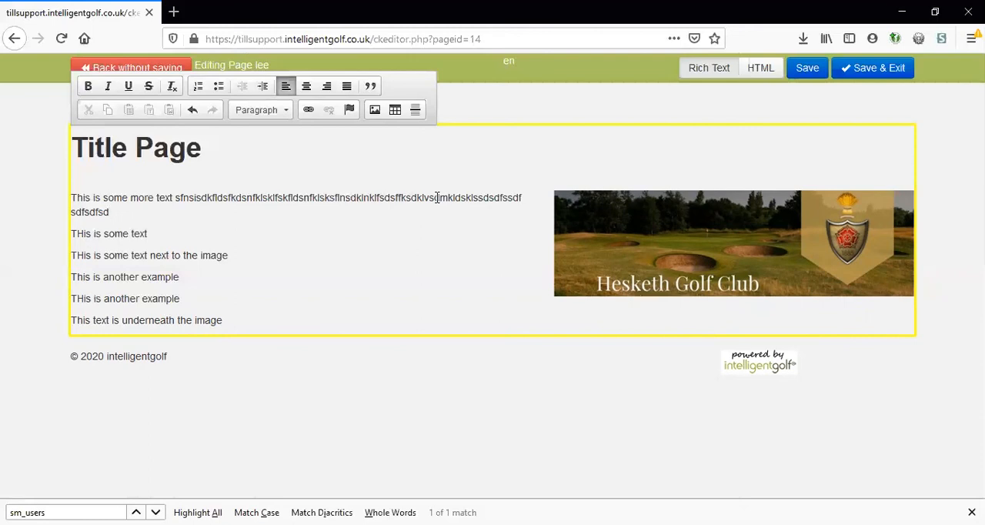
- Realign the banner image to the left and place the cursor after the last line of text
left_click(616, 236)
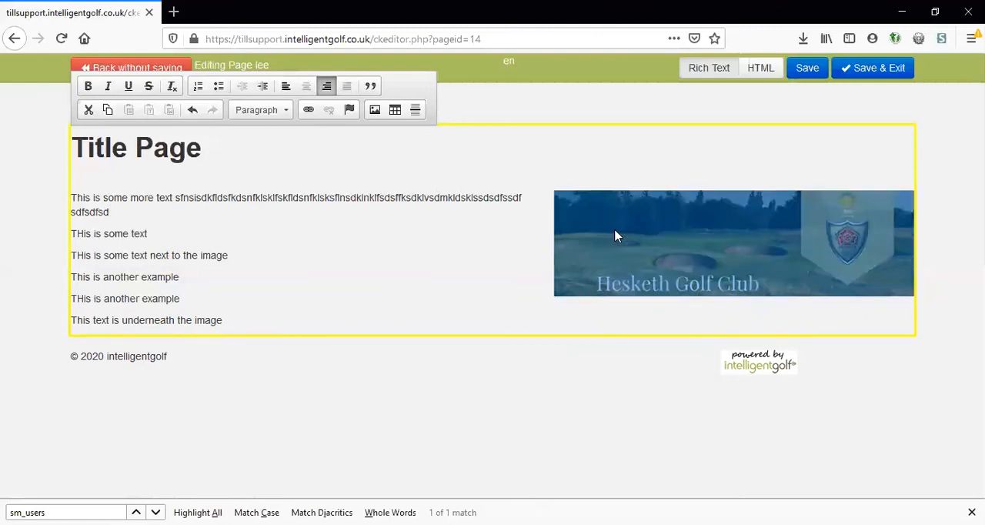
left_click(292, 88)
left_click(511, 234)
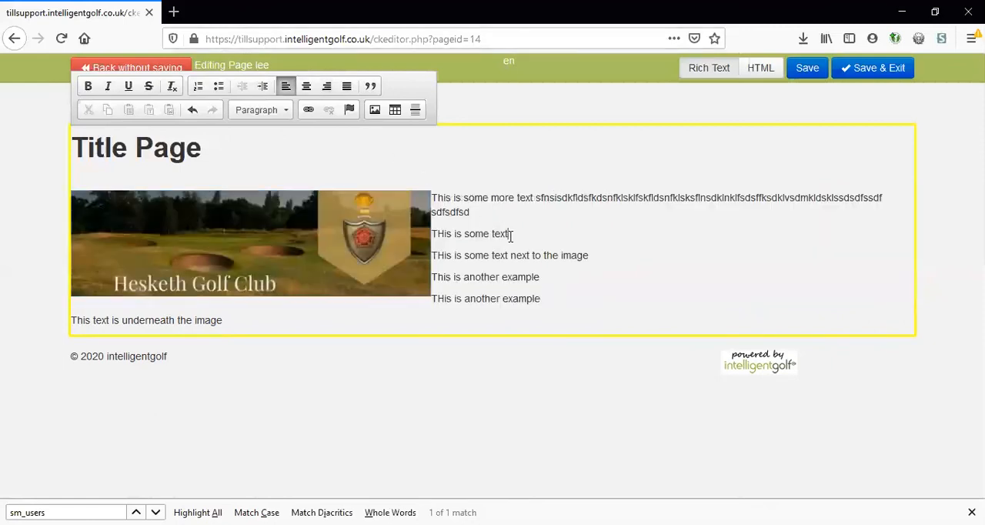
left_click(567, 312)
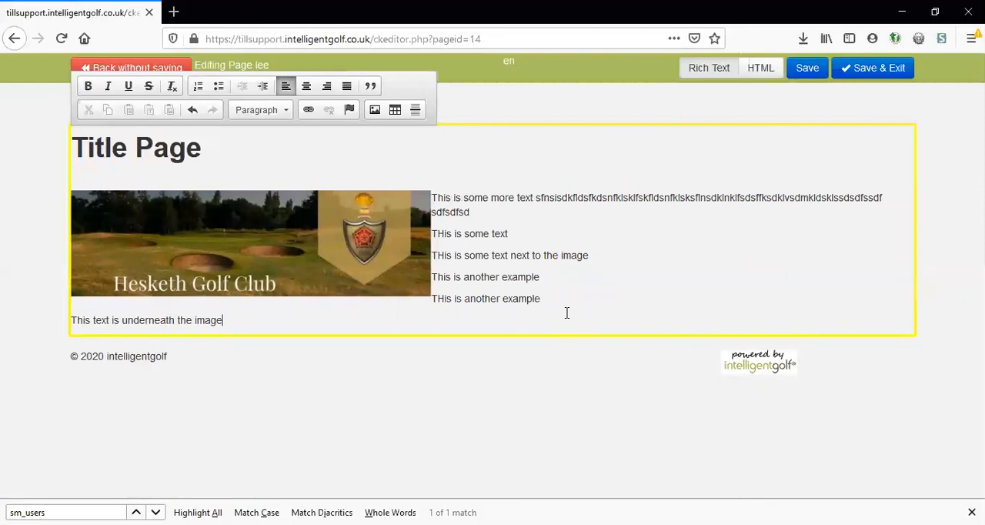